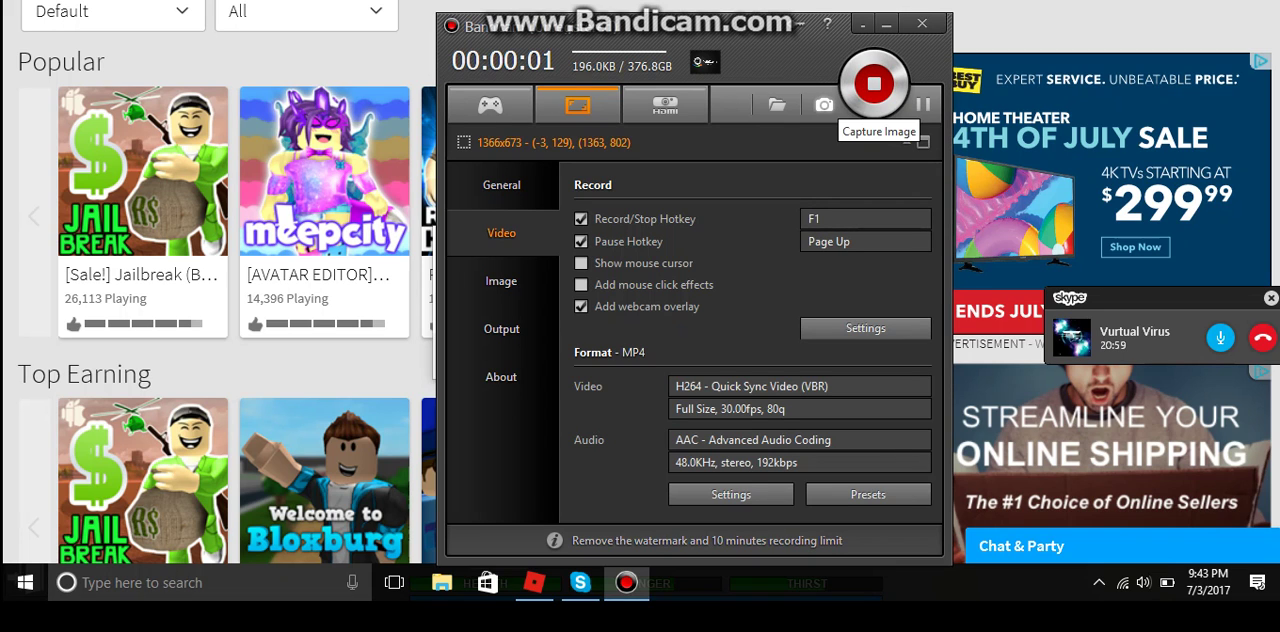
# - Cancel the recording-mode change and minimize Bandicam to reveal the Roblox Games page
pyautogui.click(489, 104)
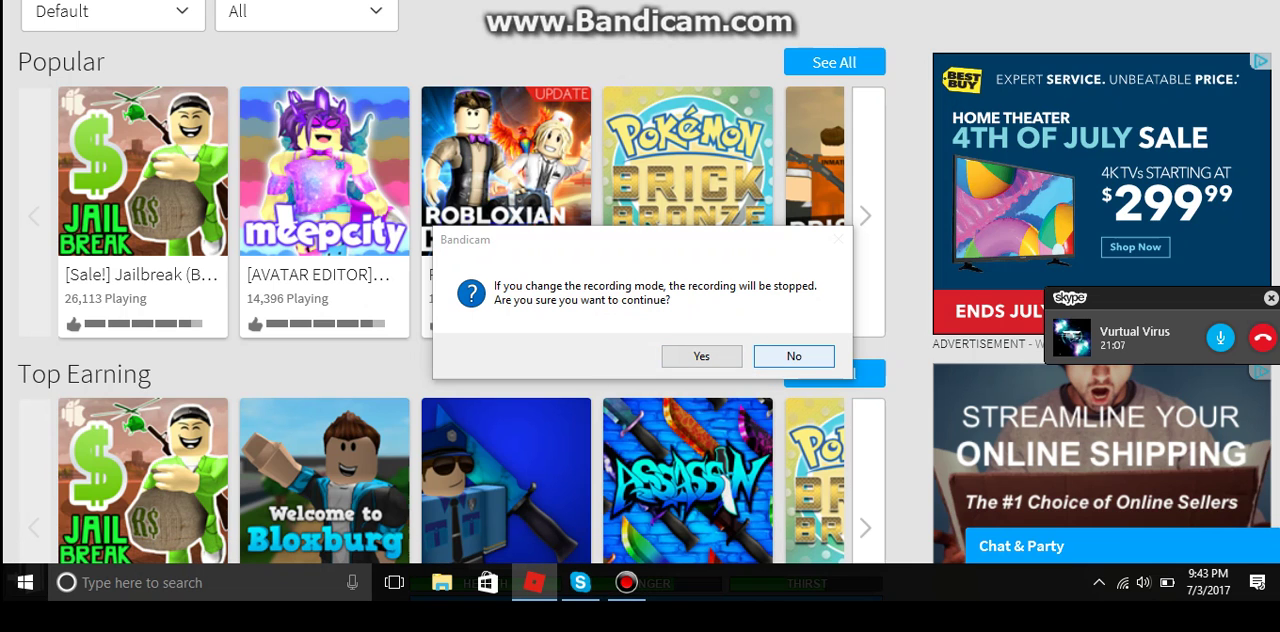
pyautogui.click(794, 356)
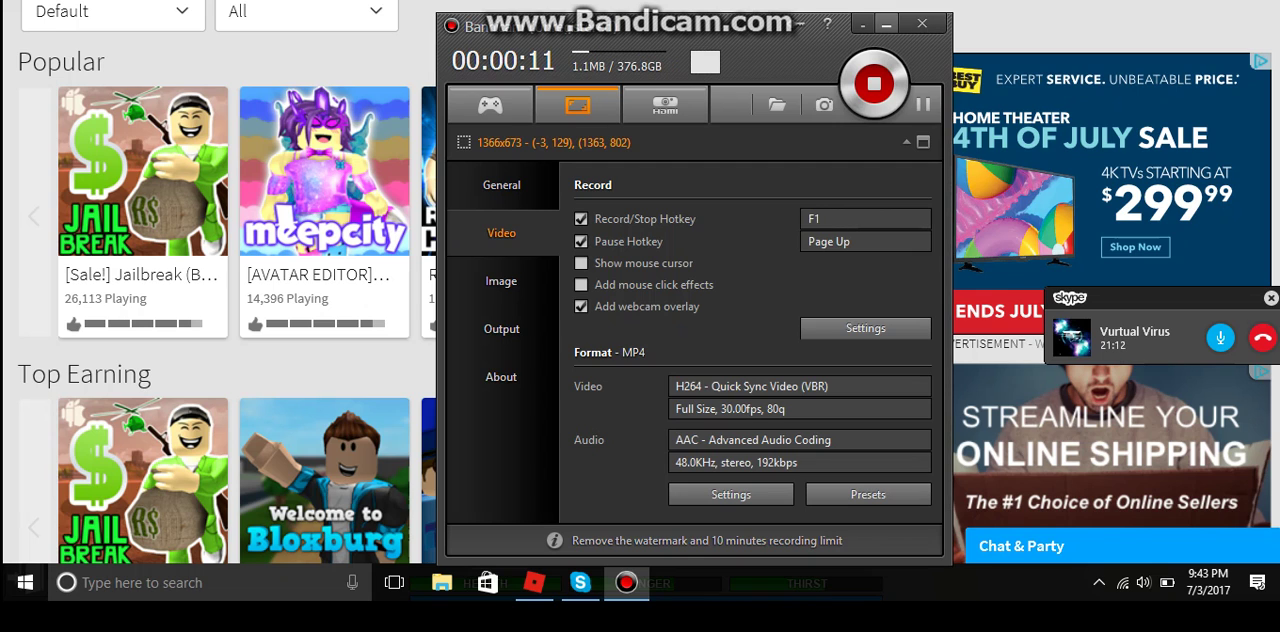
pyautogui.click(886, 23)
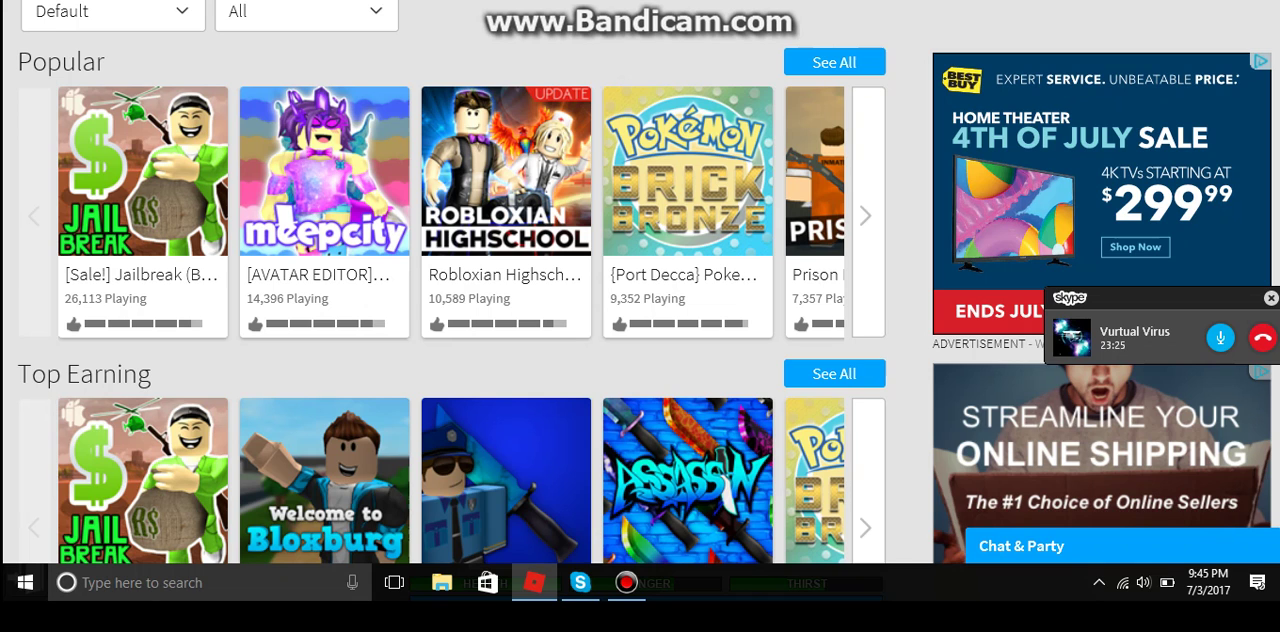
pyautogui.scroll(-3, 450, 300)
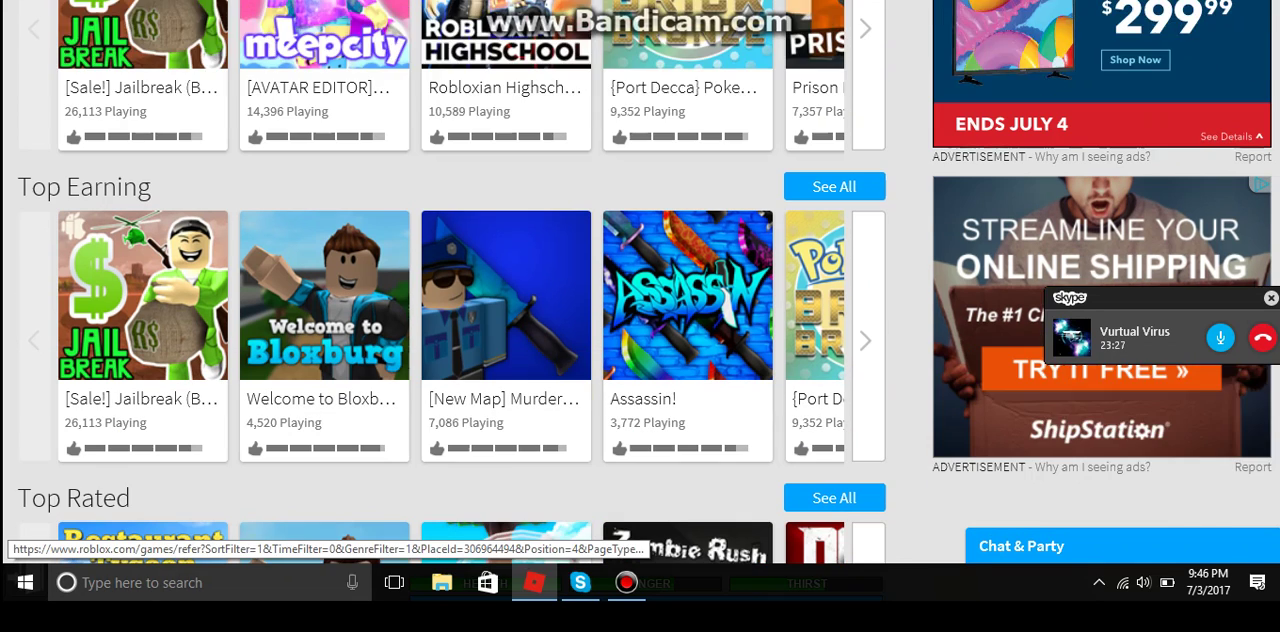
pyautogui.scroll(-1, 450, 300)
pyautogui.scroll(2, 450, 300)
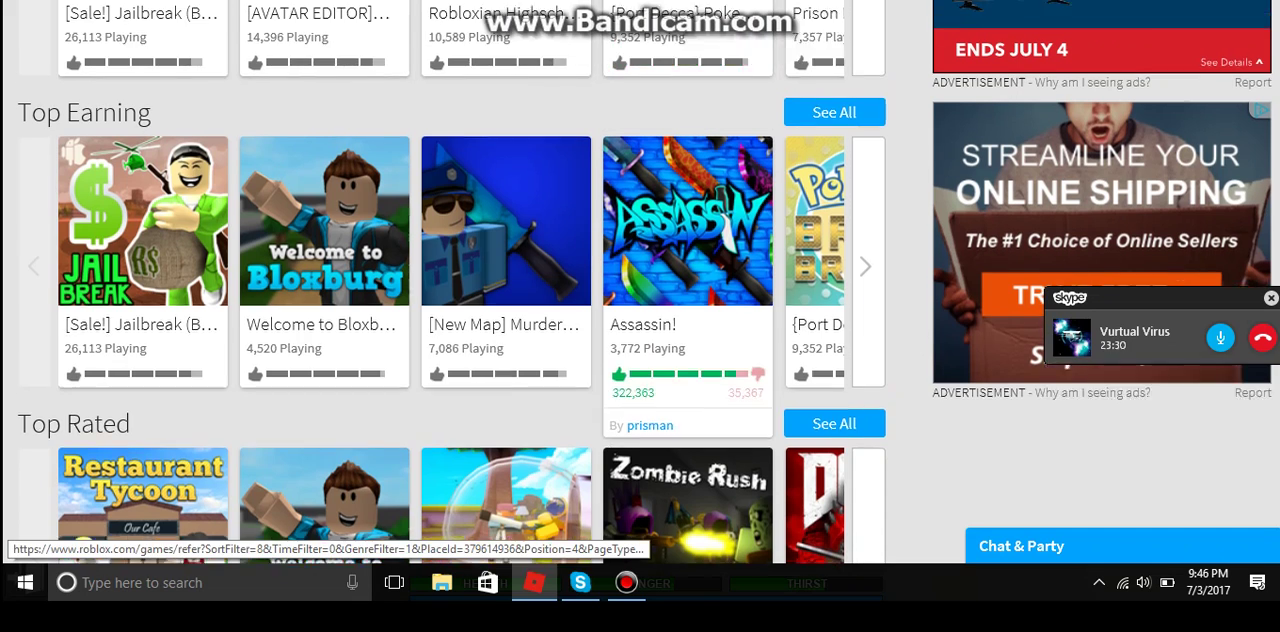
pyautogui.scroll(3, 450, 300)
pyautogui.scroll(1, 680, 300)
pyautogui.scroll(2, 680, 300)
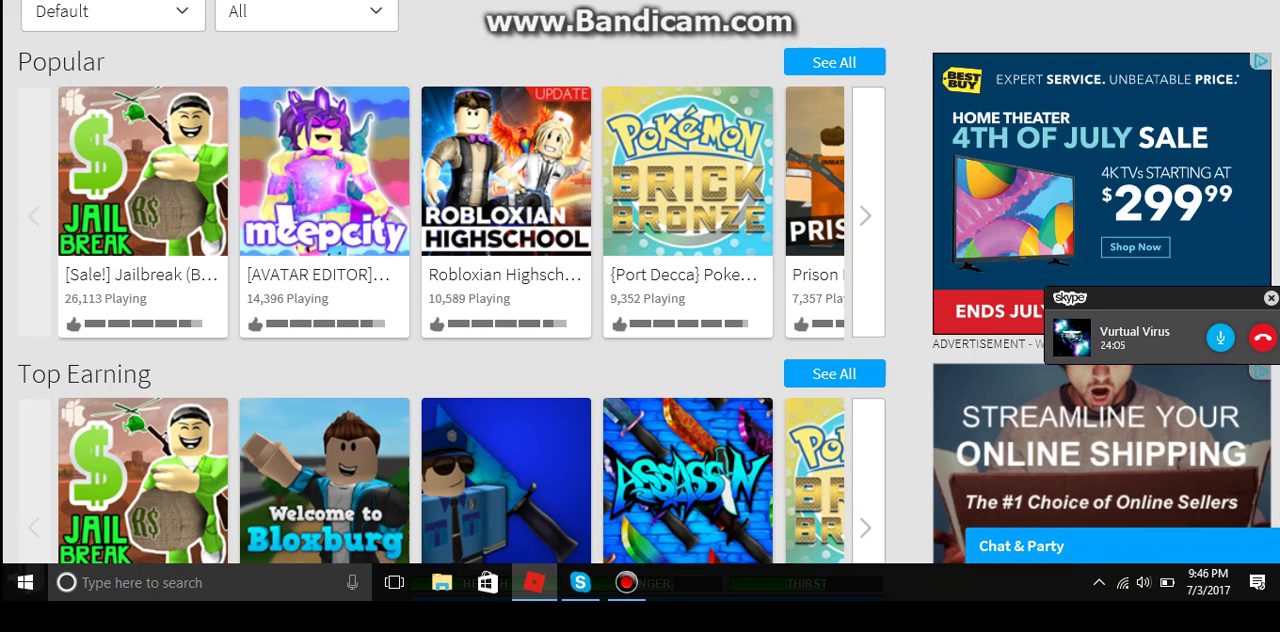
# - Bring up the browser's context menu on the games page and dismiss it with Escape
pyautogui.rightClick(590, 48)
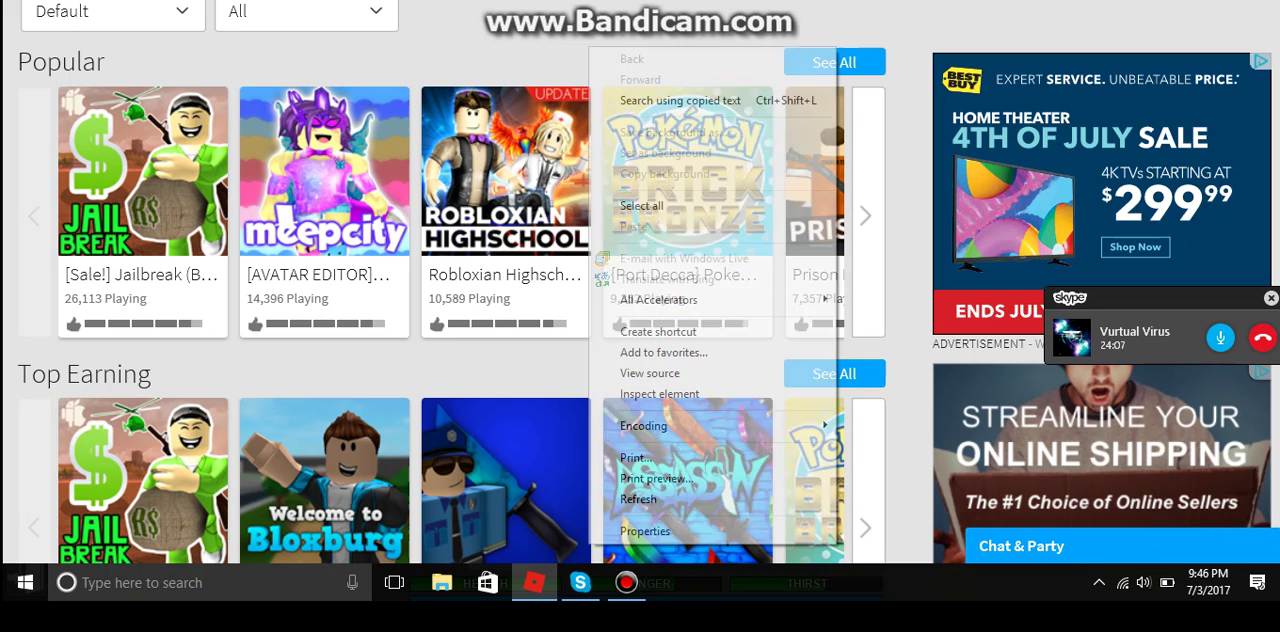
pyautogui.press('Escape')
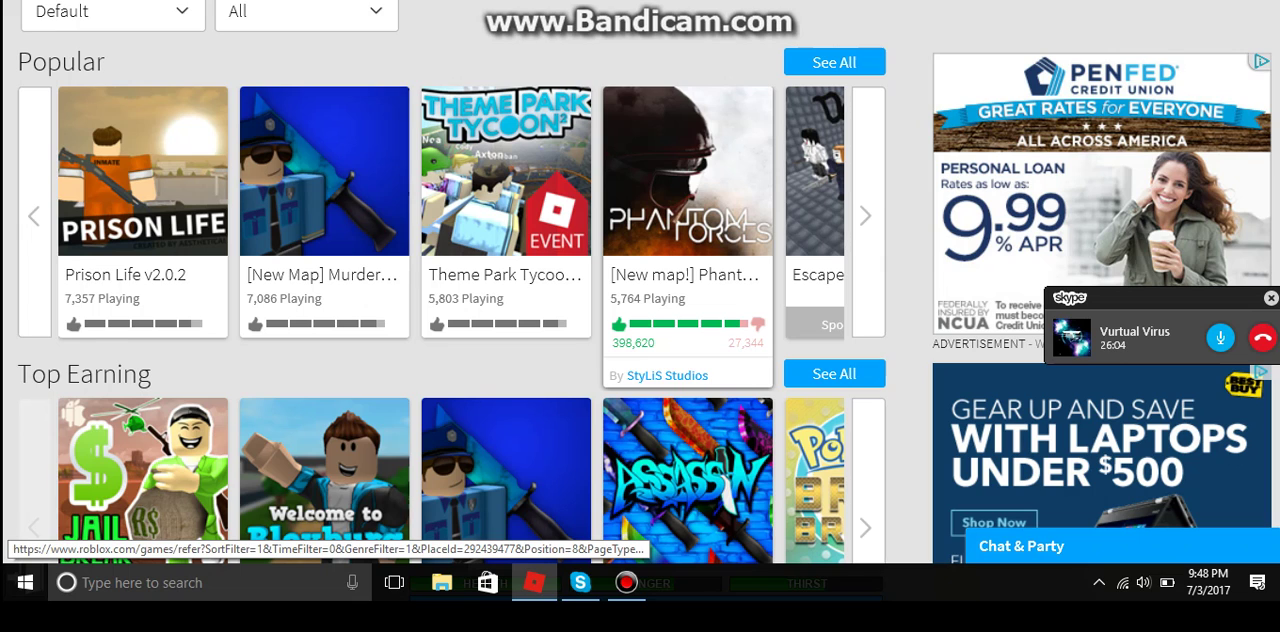
# - Open the Phantom Forces game page by StyLiS Studios and star it as a favorite
pyautogui.click(687, 180)
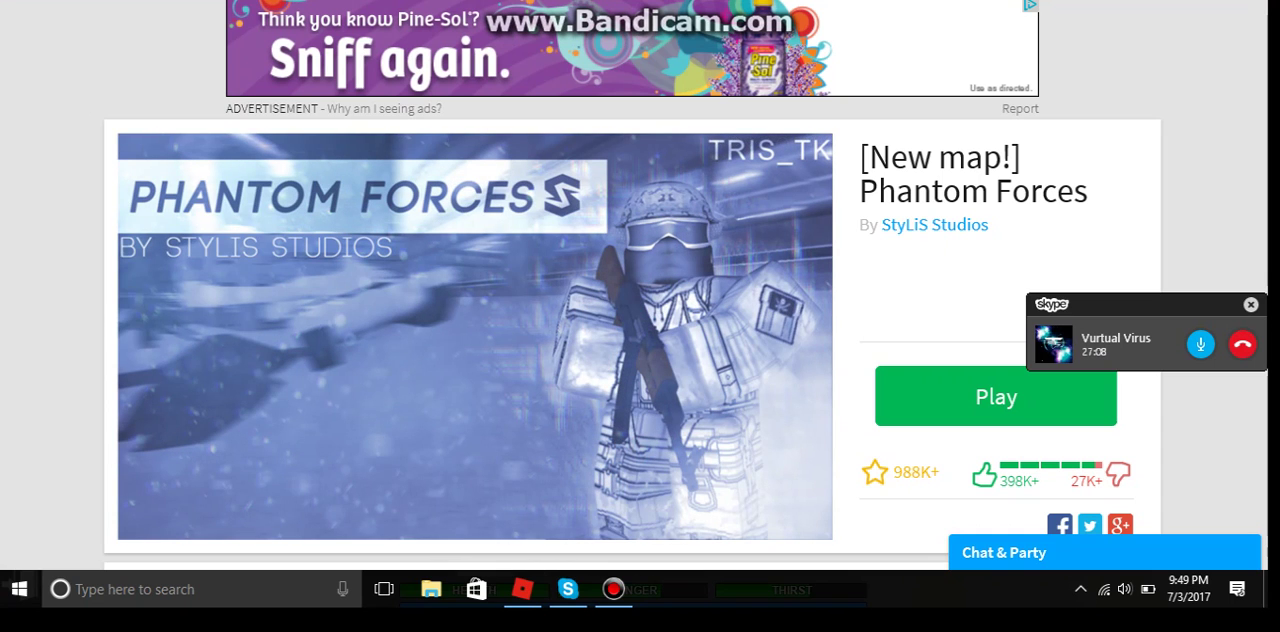
pyautogui.click(874, 472)
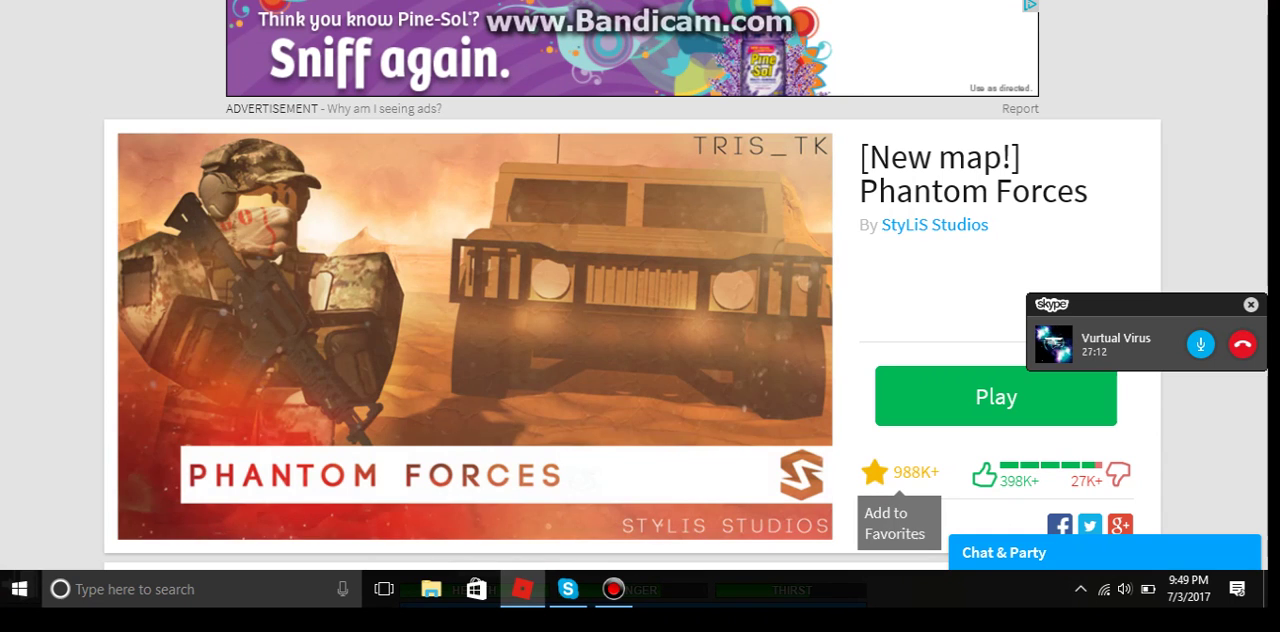